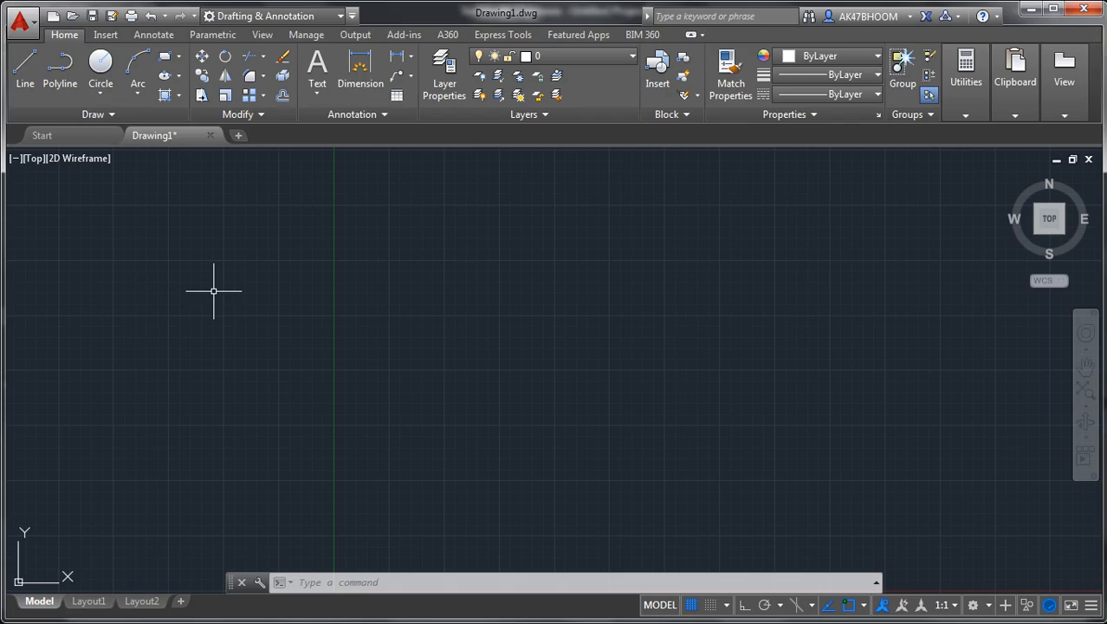
Draw a 5-sided polygon inscribed in a circle of radius 20.
{"action": "left_click", "coordinate": [179, 56]}
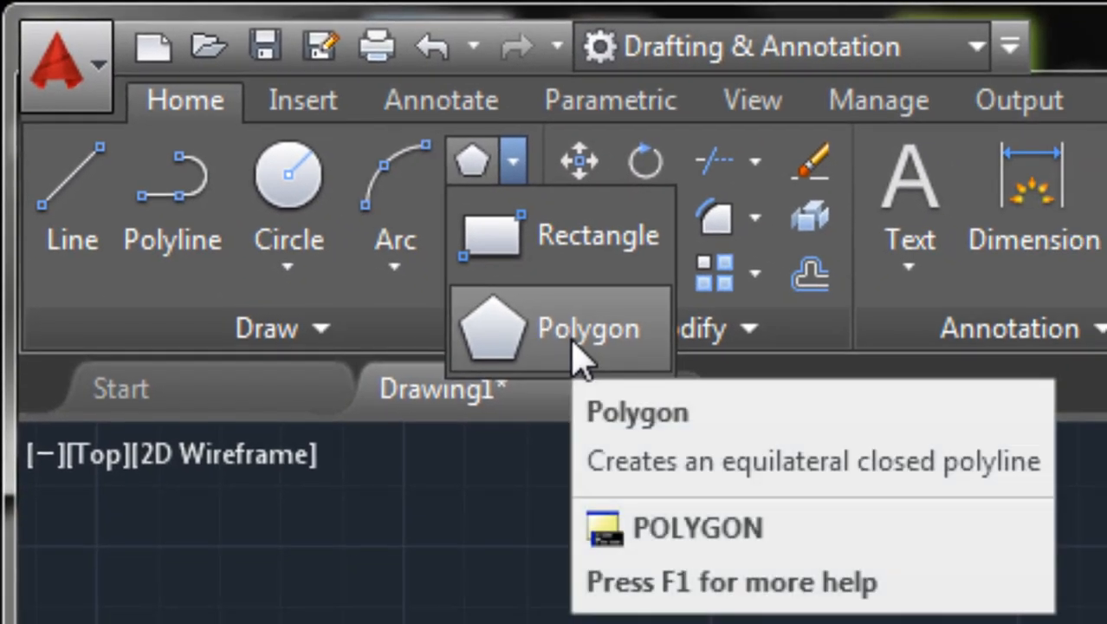
{"action": "left_click", "coordinate": [577, 351]}
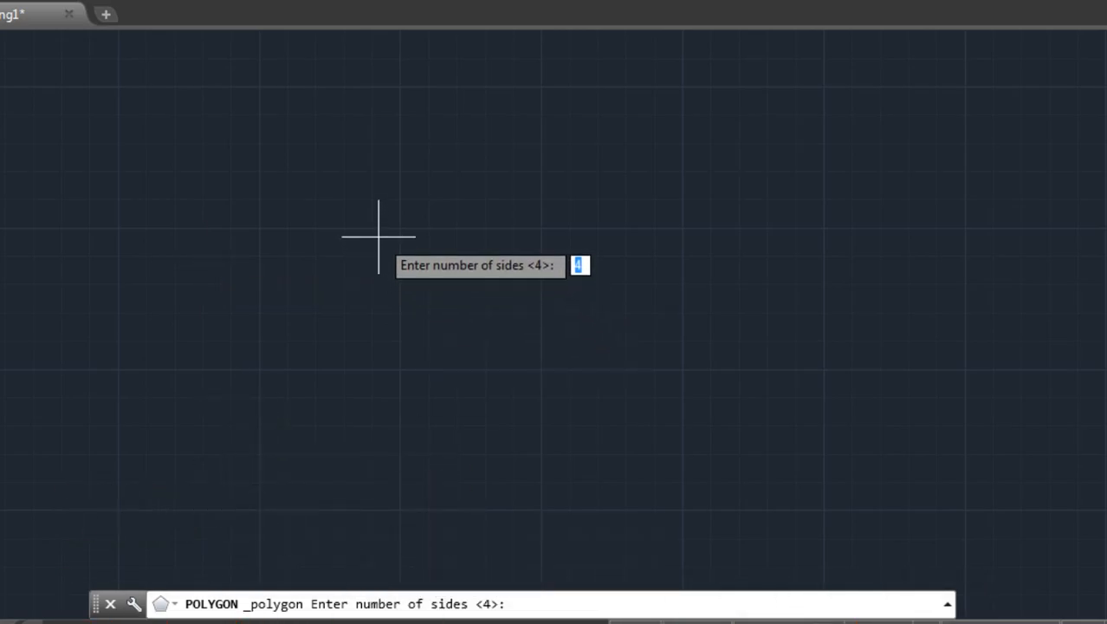
{"action": "key", "text": "Return"}
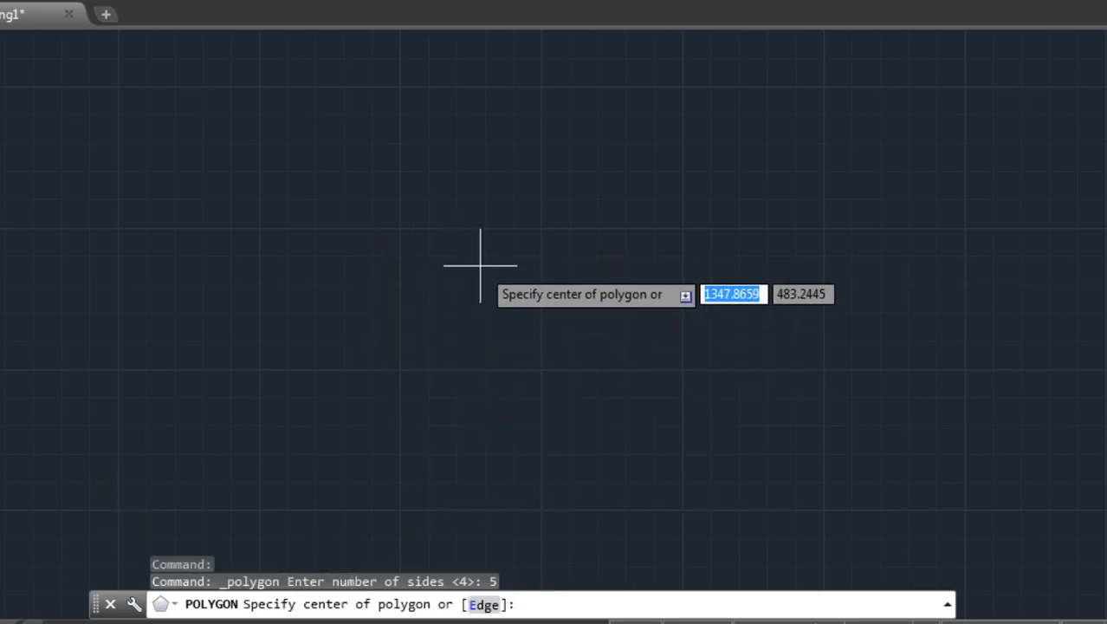
{"action": "left_click", "coordinate": [480, 266]}
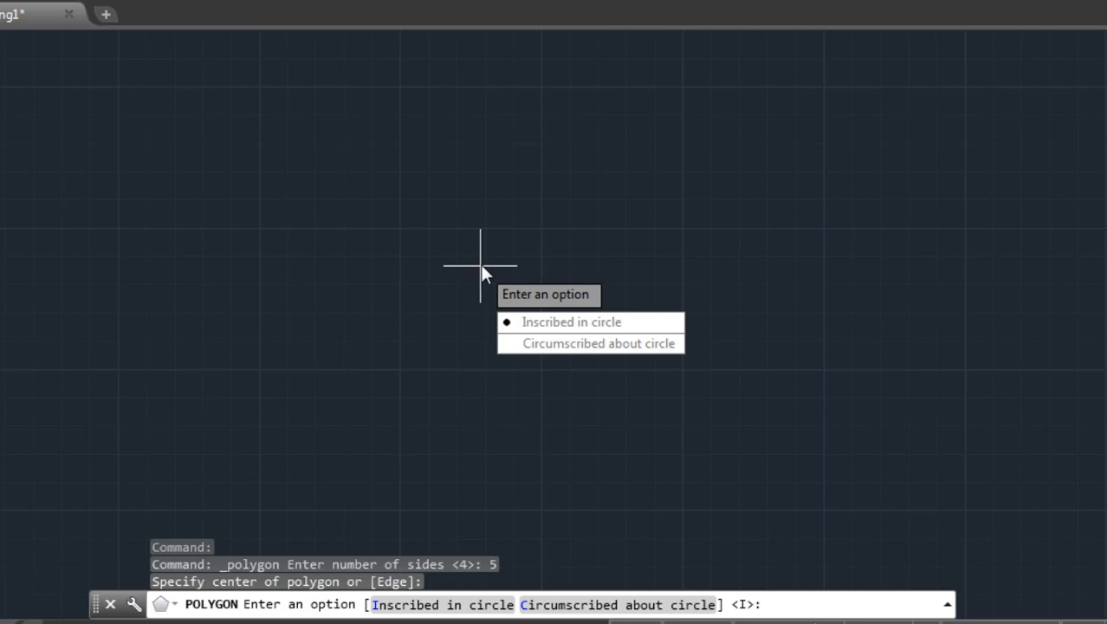
{"action": "left_click", "coordinate": [654, 322]}
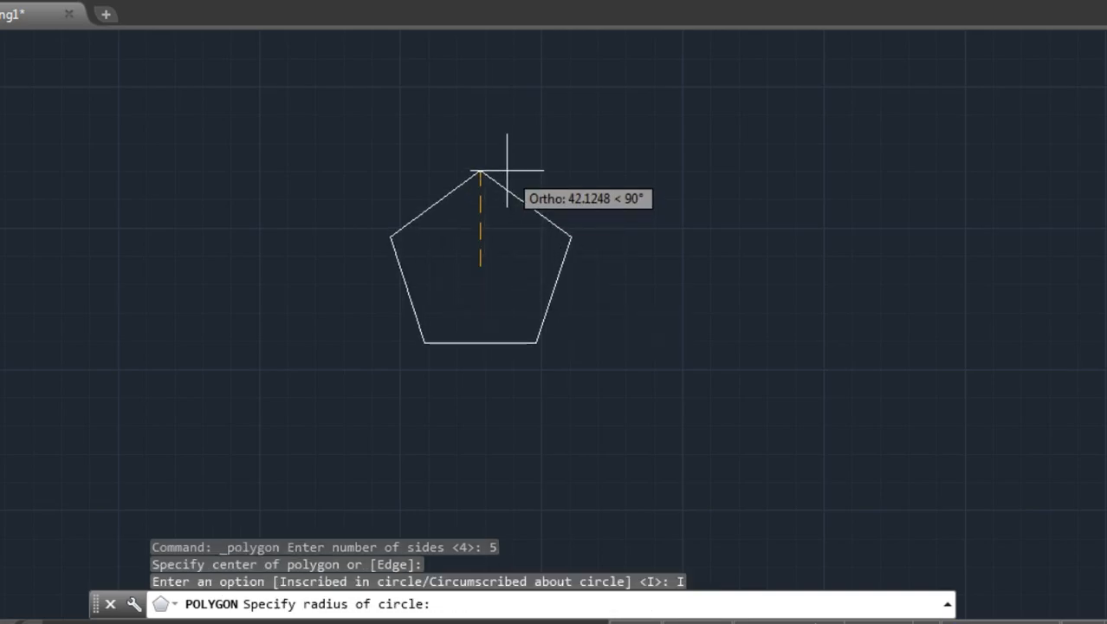
{"action": "type", "text": "20"}
{"action": "key", "text": "Return"}
{"action": "scroll", "coordinate": [507, 168], "scroll_direction": "up", "scroll_amount": 4}
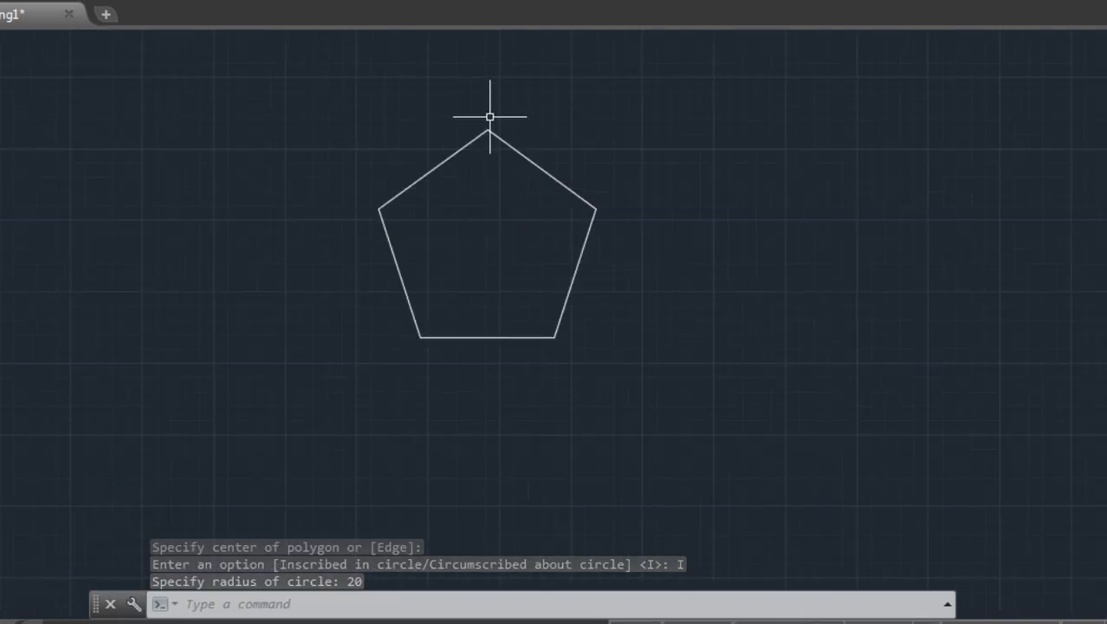
Draw a second pentagon beside the first, circumscribed about a circle of radius 15.
{"action": "middle_click_drag", "start_coordinate": [353, 107], "coordinate": [301, 120]}
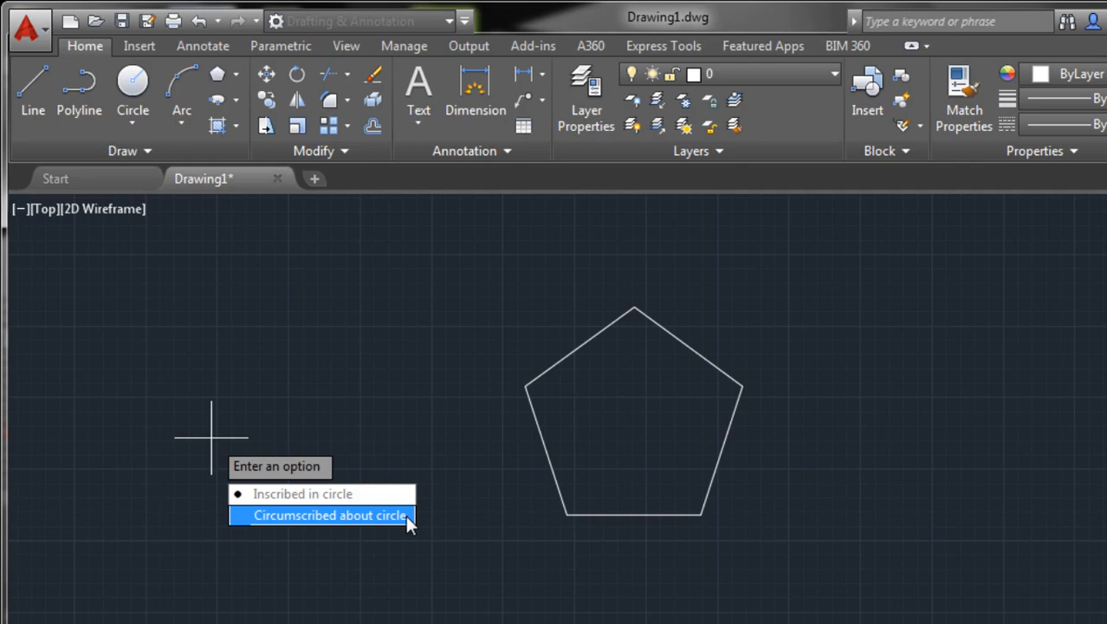
{"action": "left_click", "coordinate": [405, 514]}
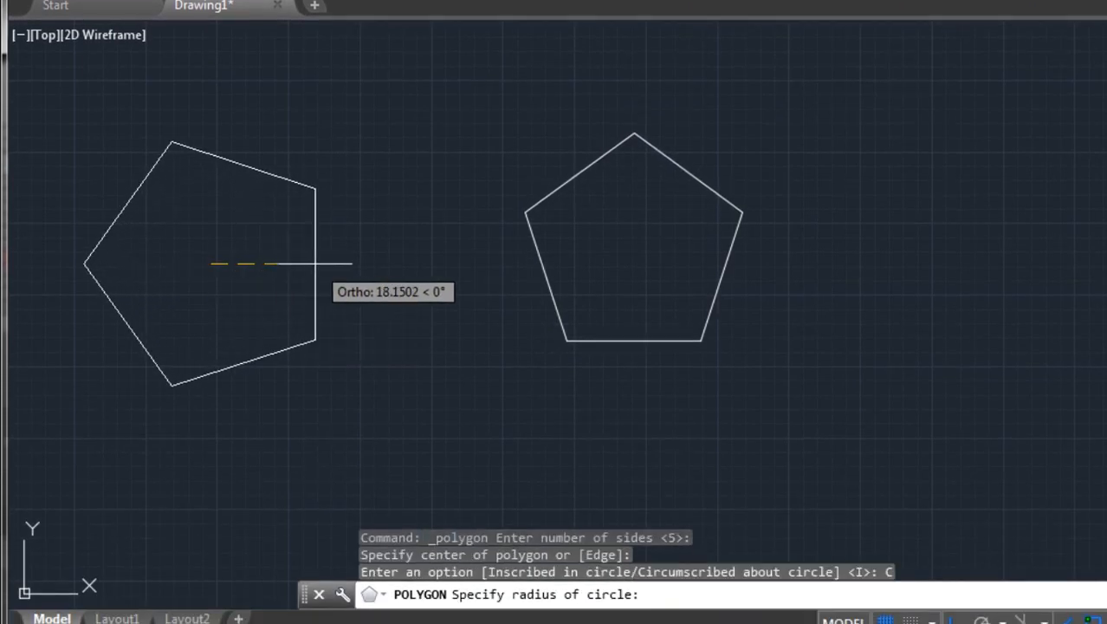
{"action": "type", "text": "15"}
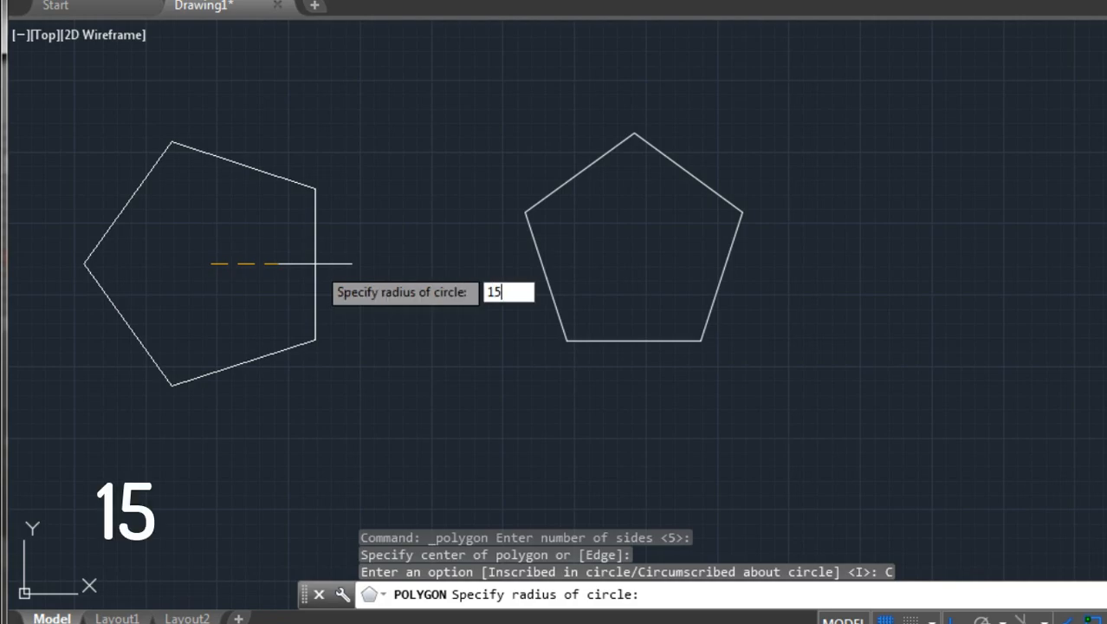
{"action": "key", "text": "Return"}
Add an aligned dimension from the circumscribed pentagon's center to the midpoint of its lower-right side and inspect its value.
{"action": "middle_click_drag", "start_coordinate": [216, 249], "coordinate": [274, 253]}
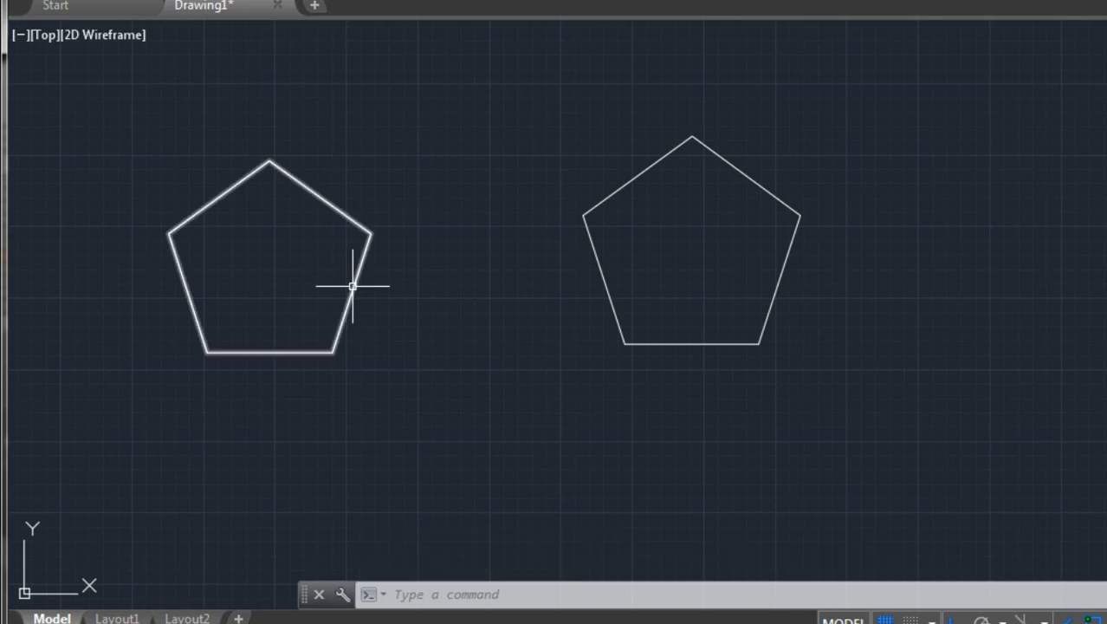
{"action": "left_click", "coordinate": [479, 77]}
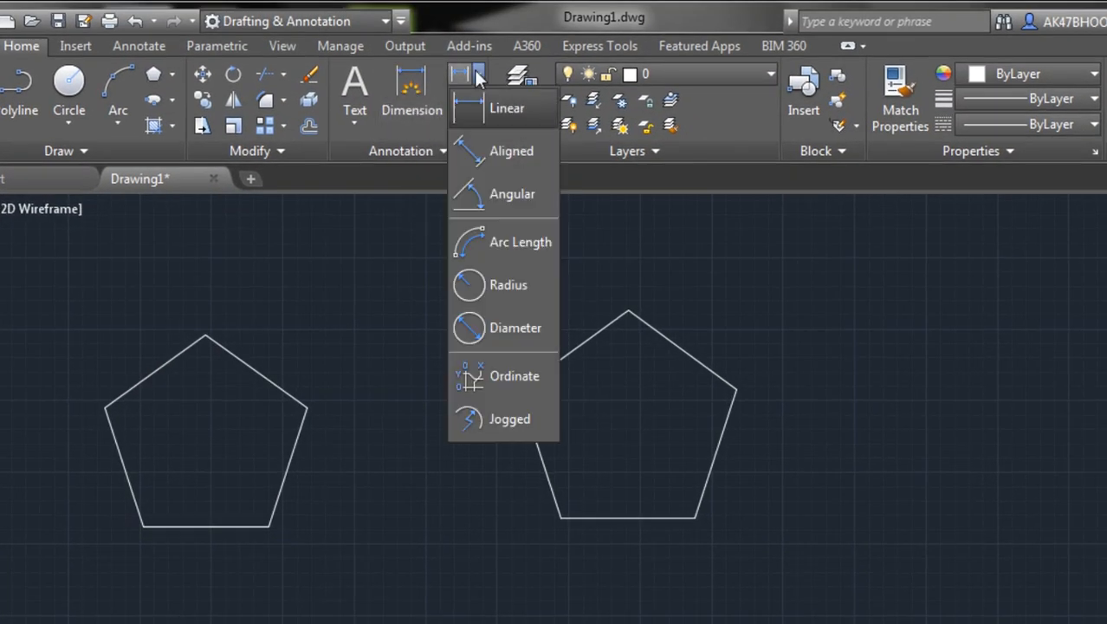
{"action": "left_click", "coordinate": [482, 150]}
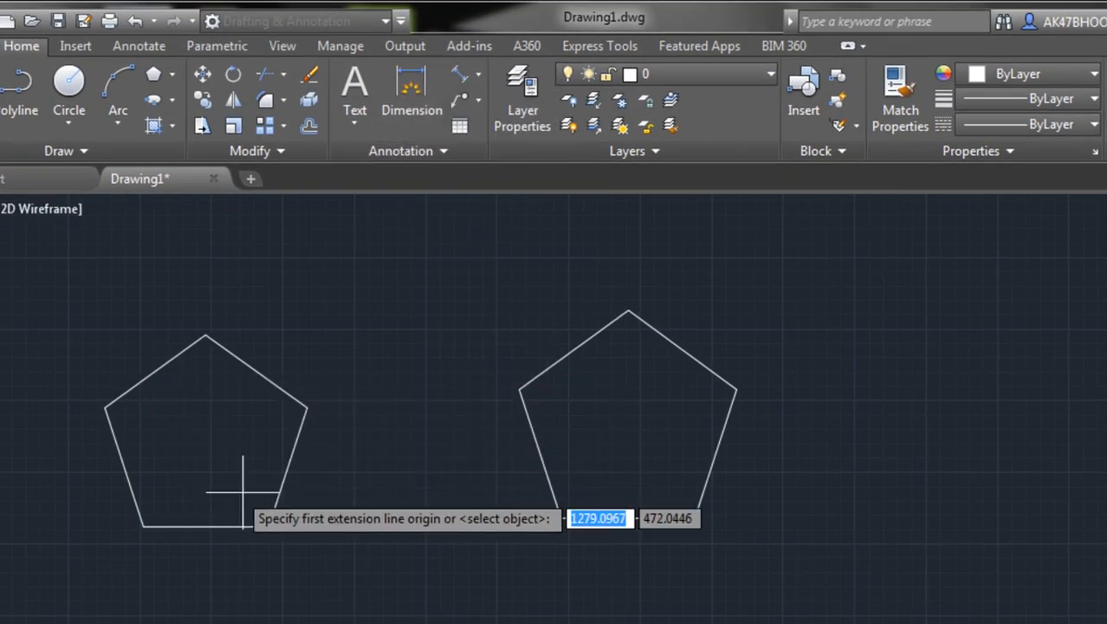
{"action": "left_click", "coordinate": [206, 441]}
{"action": "left_click", "coordinate": [286, 468]}
{"action": "scroll", "coordinate": [247, 459], "scroll_direction": "up", "scroll_amount": 4}
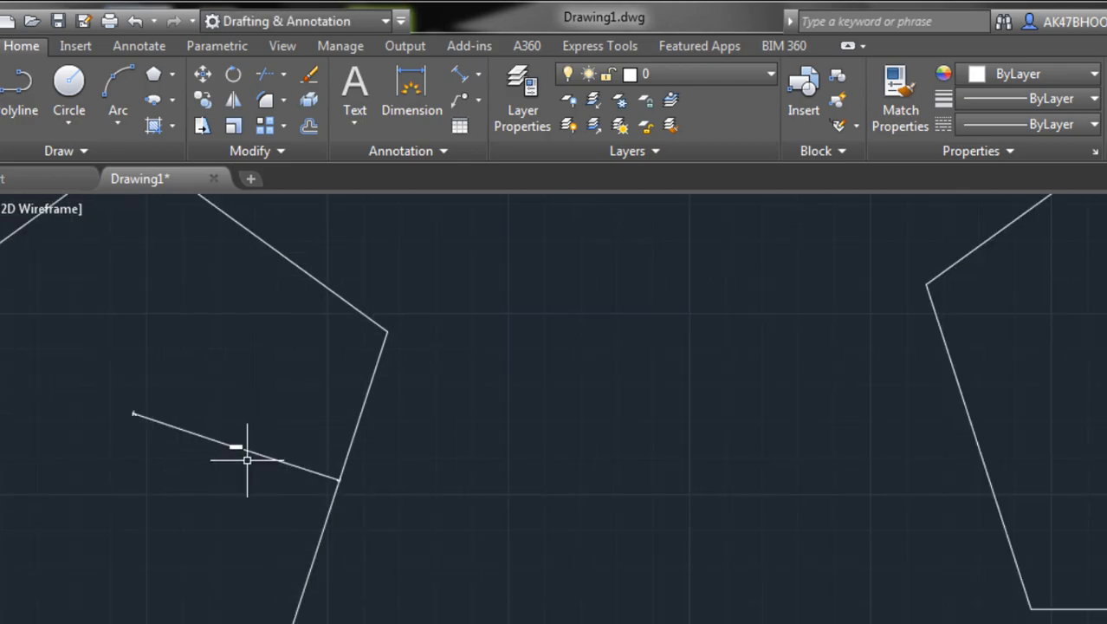
{"action": "scroll", "coordinate": [247, 459], "scroll_direction": "up", "scroll_amount": 5}
{"action": "mouse_move", "coordinate": [162, 441]}
{"action": "middle_mouse_down"}
{"action": "mouse_move", "coordinate": [247, 452]}
{"action": "mouse_move", "coordinate": [278, 472]}
{"action": "middle_mouse_up"}
{"action": "scroll", "coordinate": [247, 453], "scroll_direction": "down", "scroll_amount": 4}
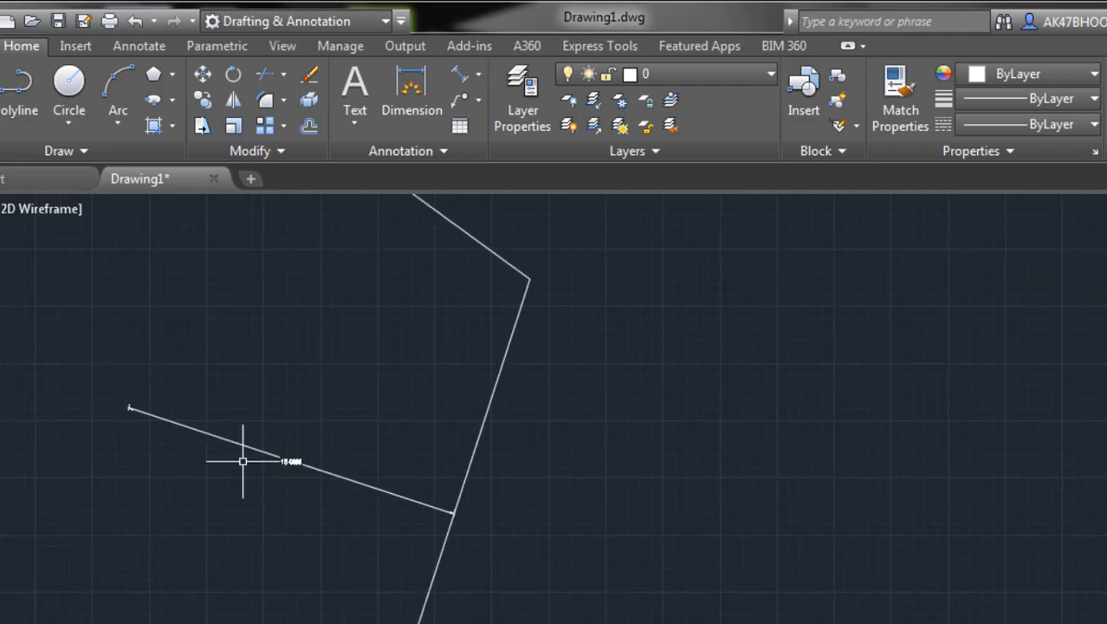
Draw a third pentagon by its edge in the empty area beside the dimensioned pentagon, with an edge length of 10.
{"action": "left_click", "coordinate": [153, 78]}
{"action": "key", "text": "Return"}
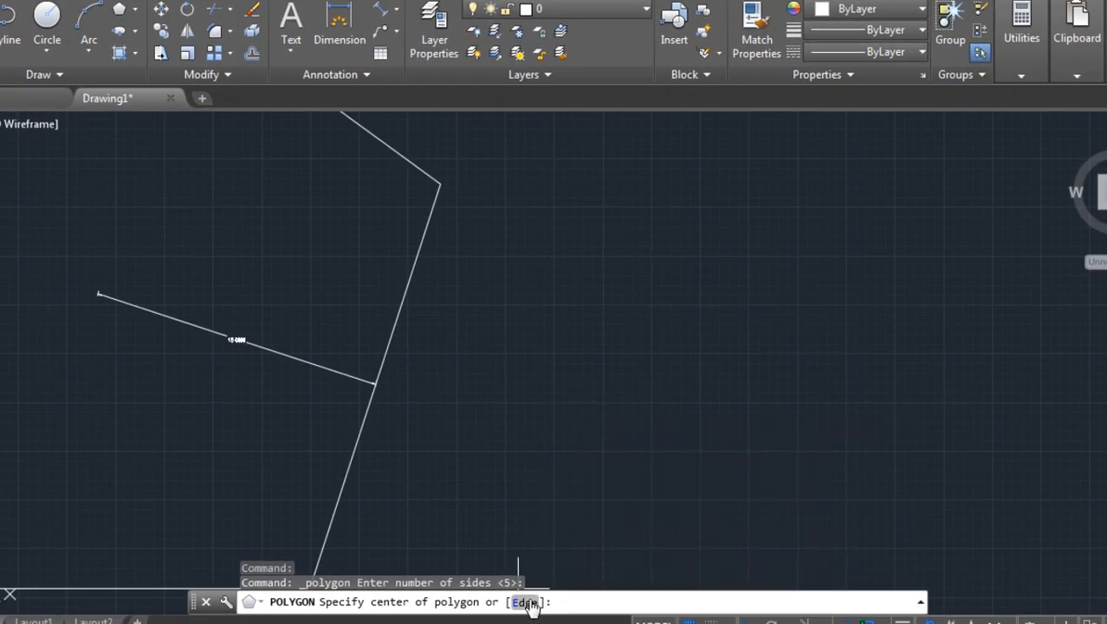
{"action": "left_click", "coordinate": [527, 602]}
{"action": "scroll", "coordinate": [786, 354], "scroll_direction": "down", "scroll_amount": 3}
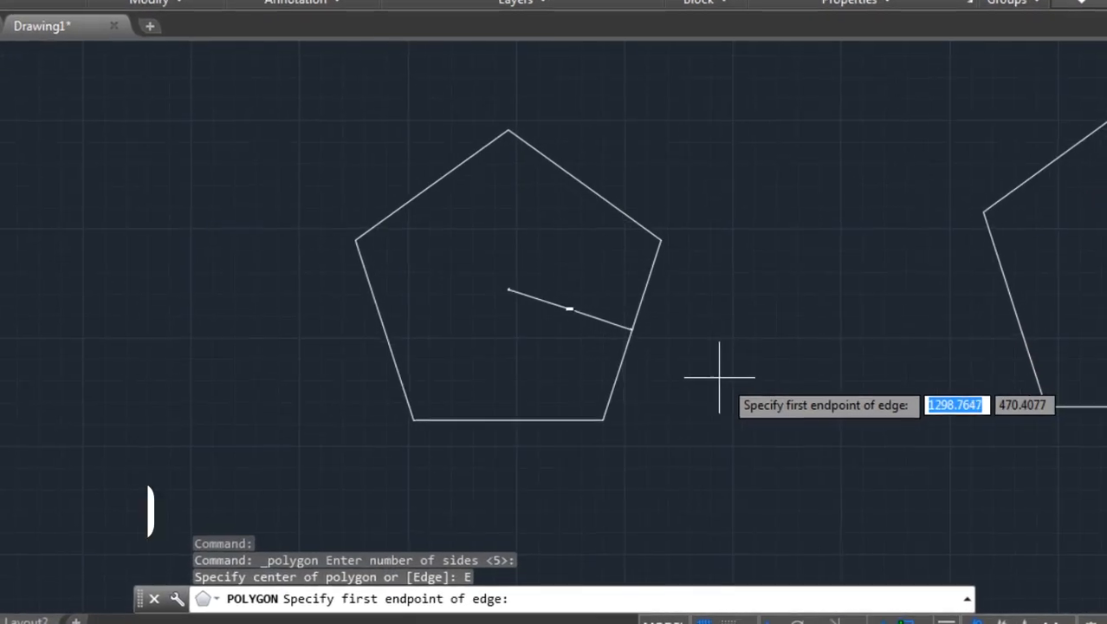
{"action": "scroll", "coordinate": [715, 382], "scroll_direction": "down", "scroll_amount": 4}
{"action": "left_click", "coordinate": [313, 315]}
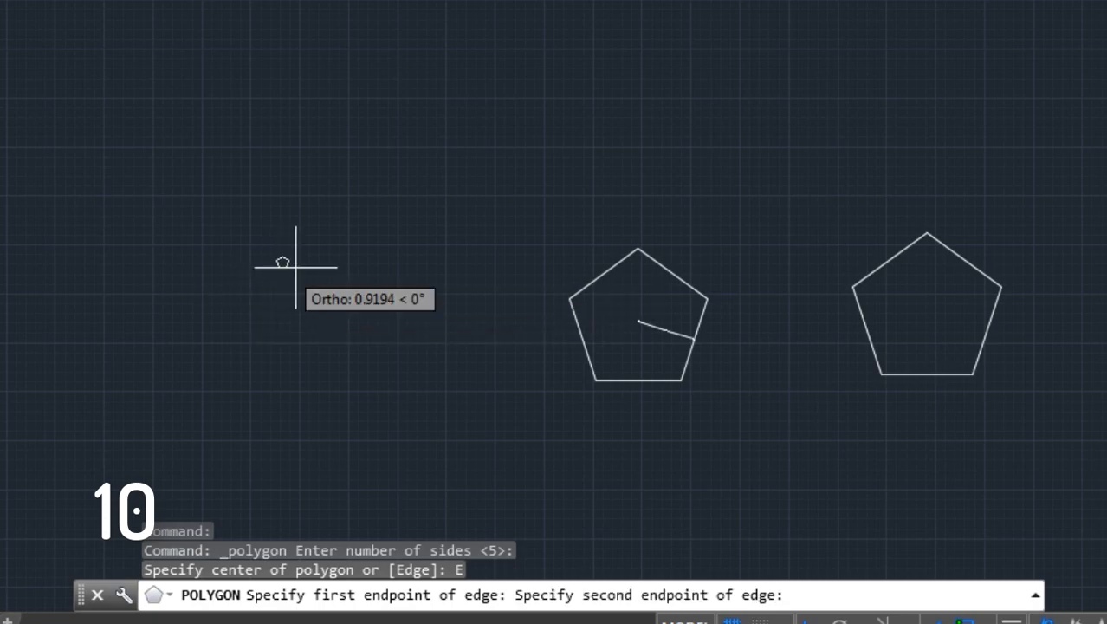
{"action": "type", "text": "10"}
{"action": "key", "text": "Return"}
{"action": "scroll", "coordinate": [343, 337], "scroll_direction": "up", "scroll_amount": 2}
{"action": "scroll", "coordinate": [326, 294], "scroll_direction": "up", "scroll_amount": 2}
{"action": "middle_click_drag", "start_coordinate": [272, 178], "coordinate": [300, 267]}
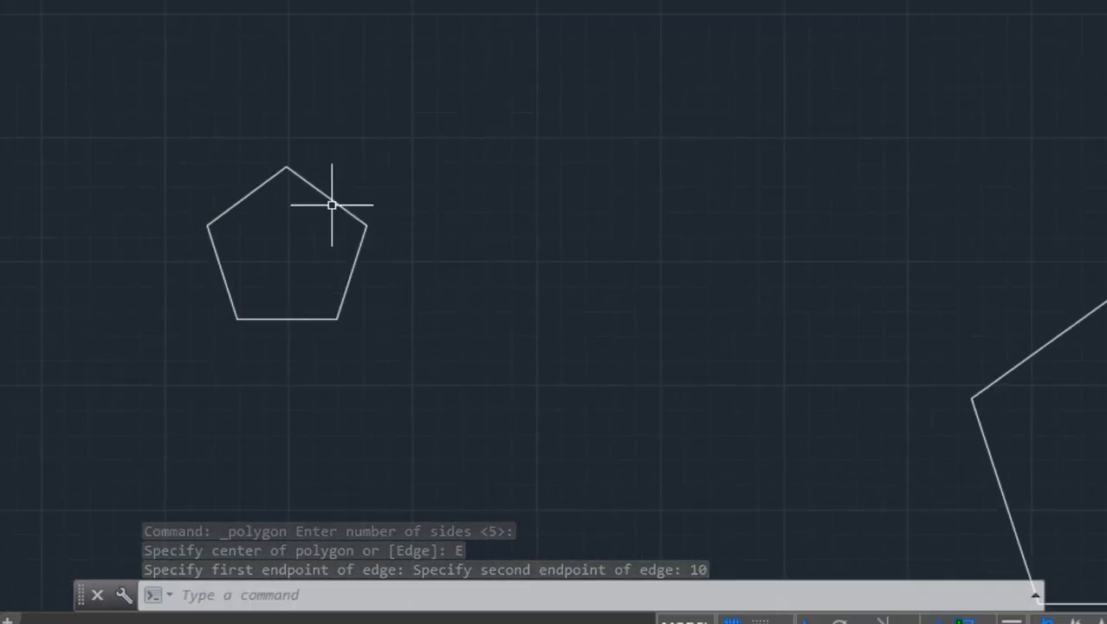
Delete all objects from the drawing.
{"action": "scroll", "coordinate": [172, 44], "scroll_direction": "down", "scroll_amount": 3}
{"action": "key", "text": "ctrl+a"}
{"action": "key", "text": "Delete"}
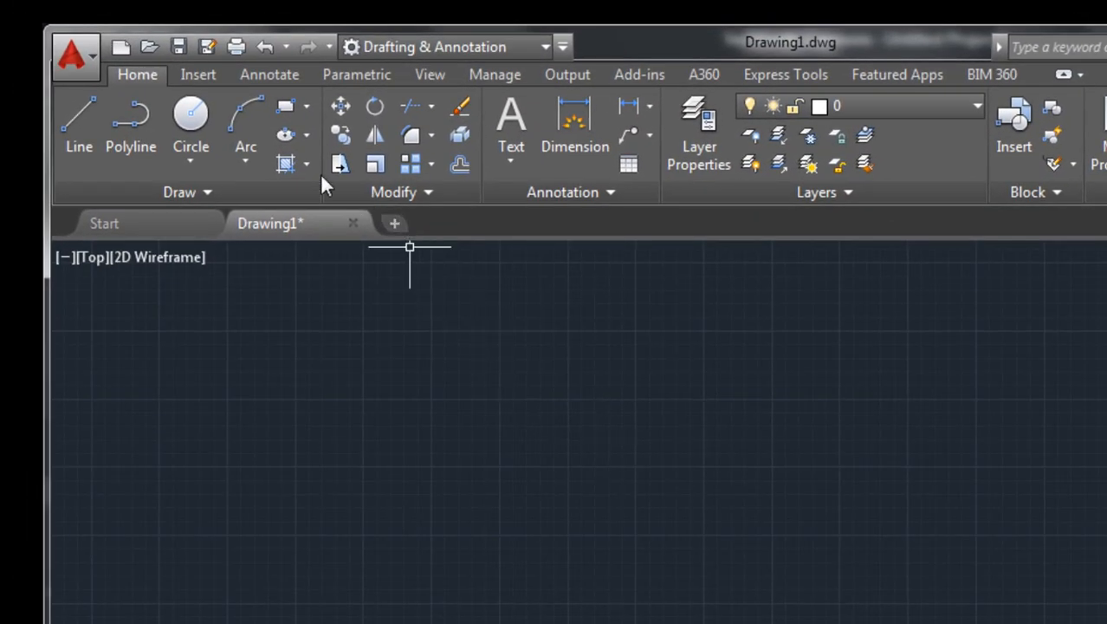
Draw a freehand ellipse from its center, picking an axis endpoint and the distance to the other axis.
{"action": "left_click", "coordinate": [284, 134]}
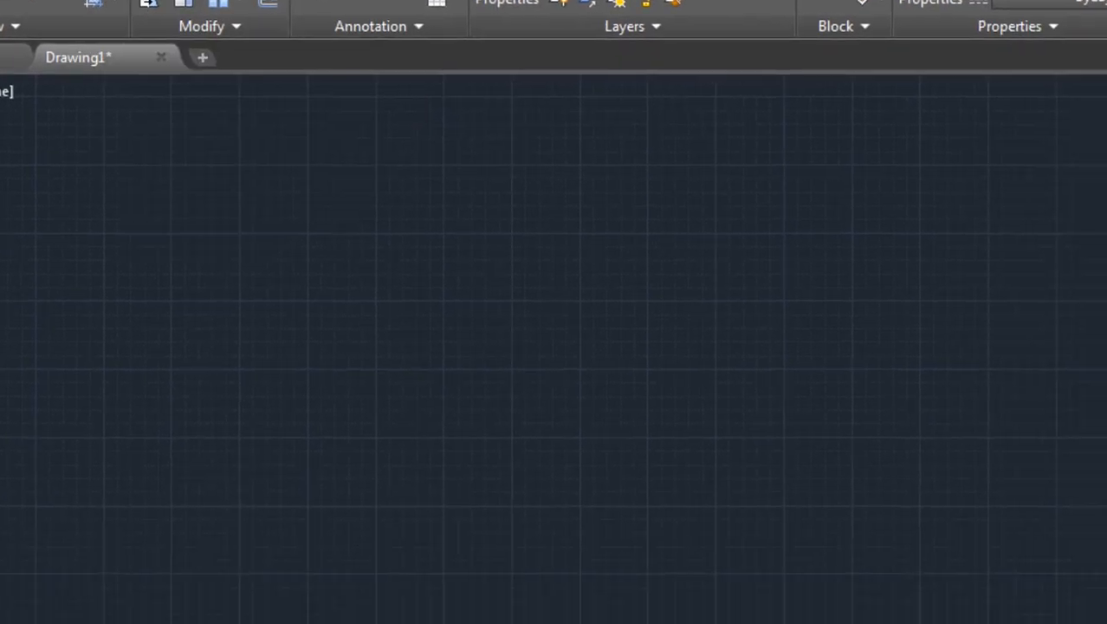
{"action": "left_click", "coordinate": [541, 324]}
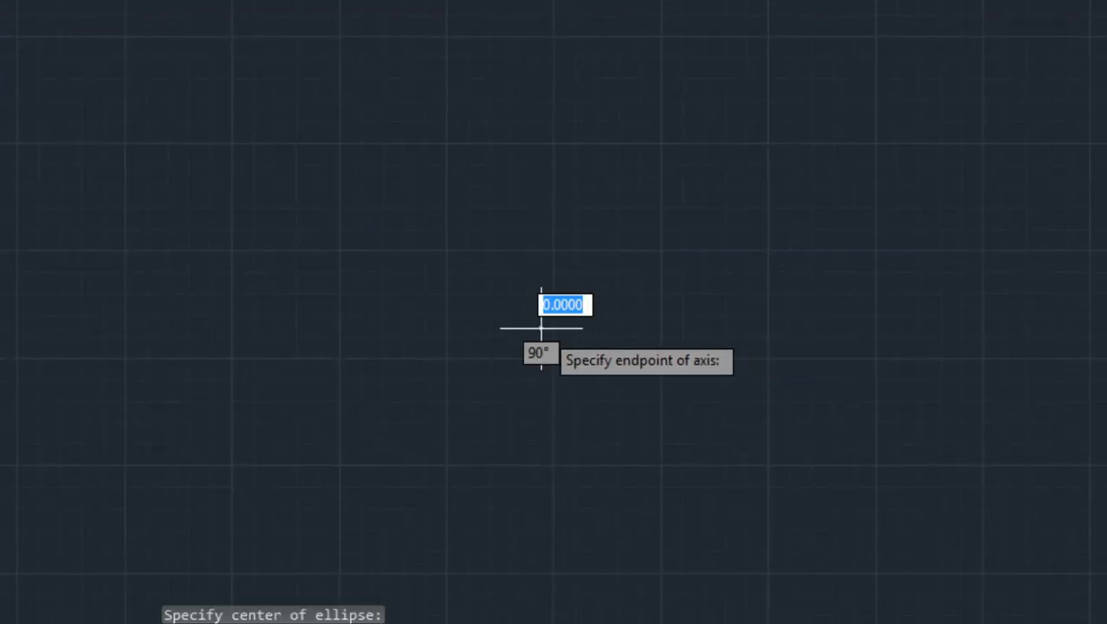
{"action": "left_click", "coordinate": [856, 313]}
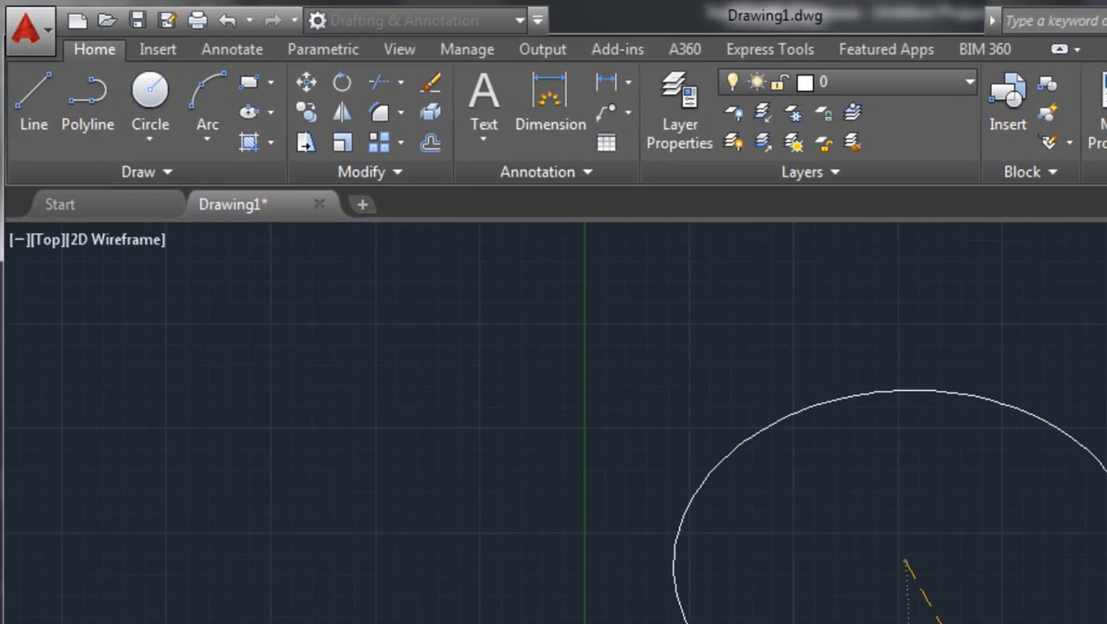
{"action": "left_click", "coordinate": [902, 592]}
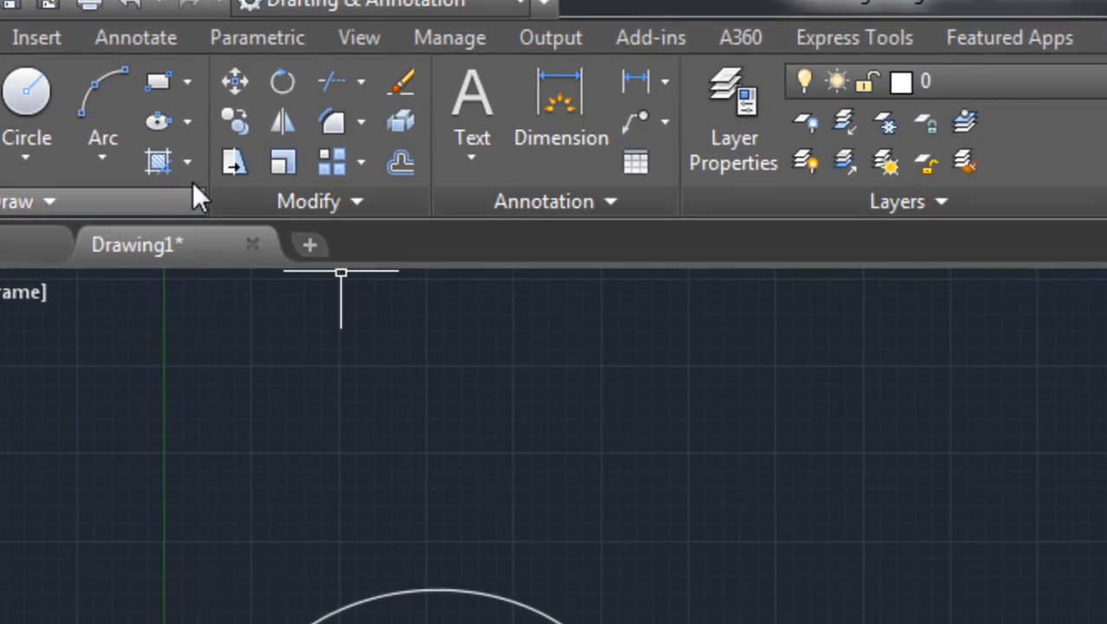
Draw an ellipse by its center with a horizontal half-axis of 200 and a vertical half-axis of 50.
{"action": "left_click", "coordinate": [188, 123]}
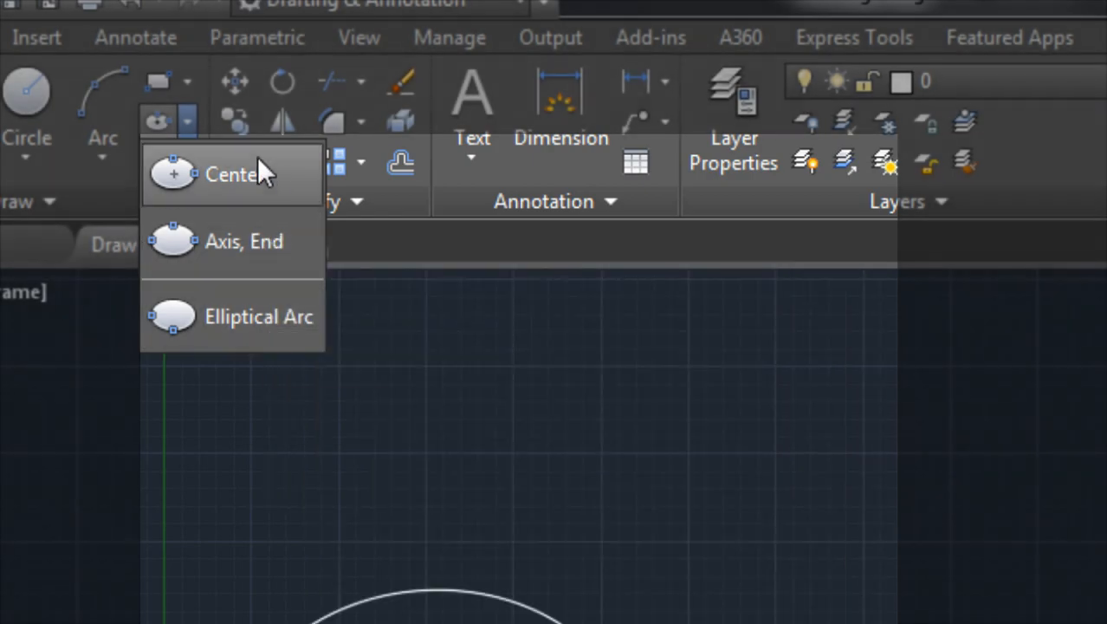
{"action": "left_click", "coordinate": [272, 168]}
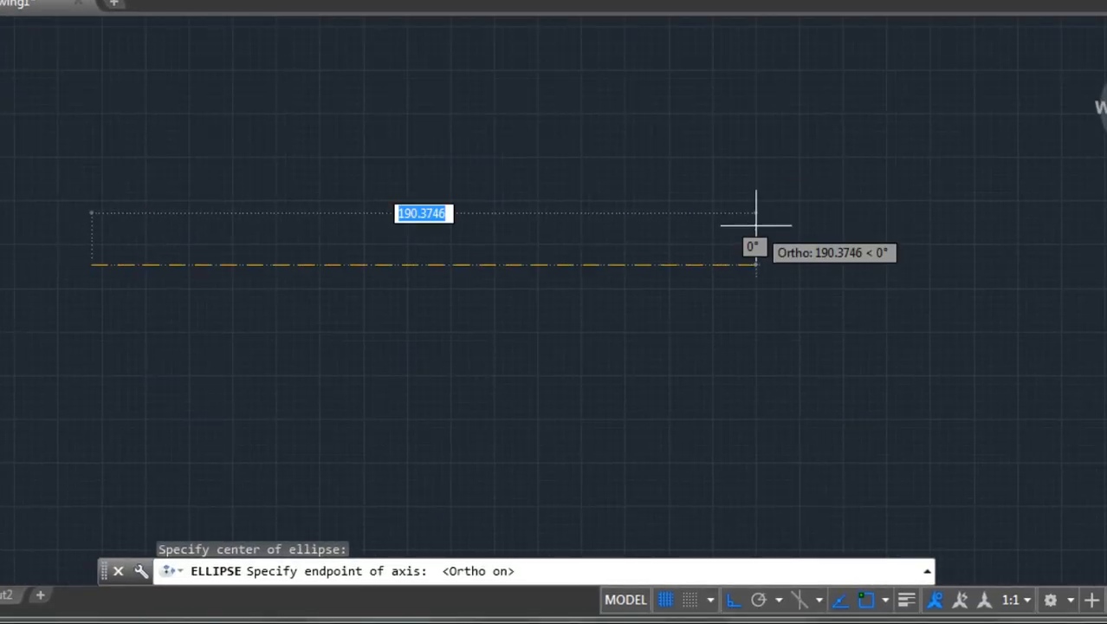
{"action": "type", "text": "200"}
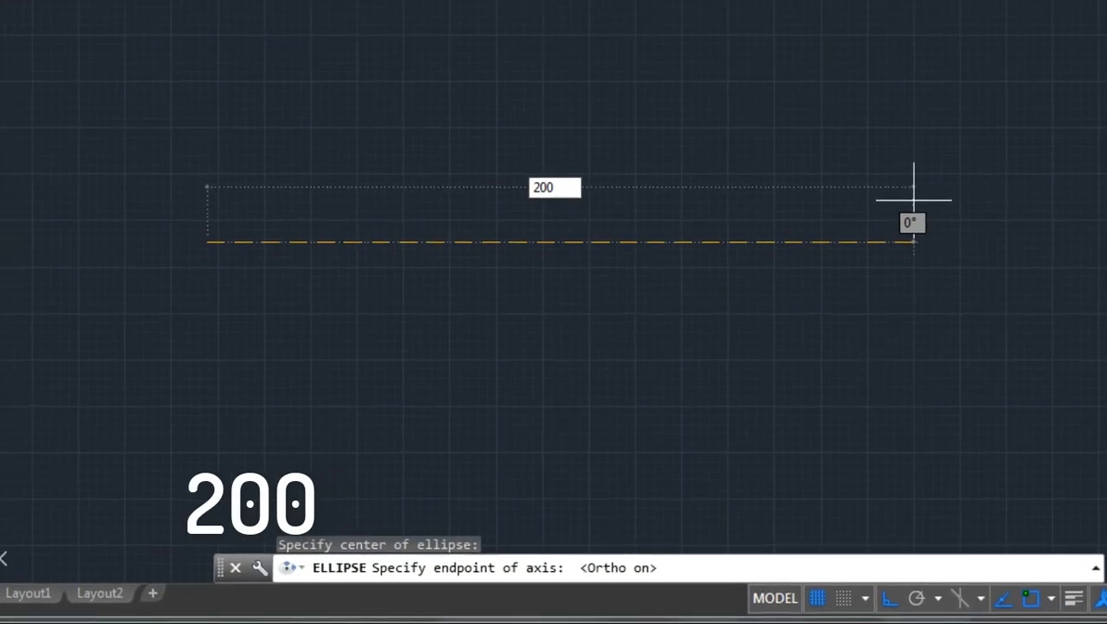
{"action": "key", "text": "Return"}
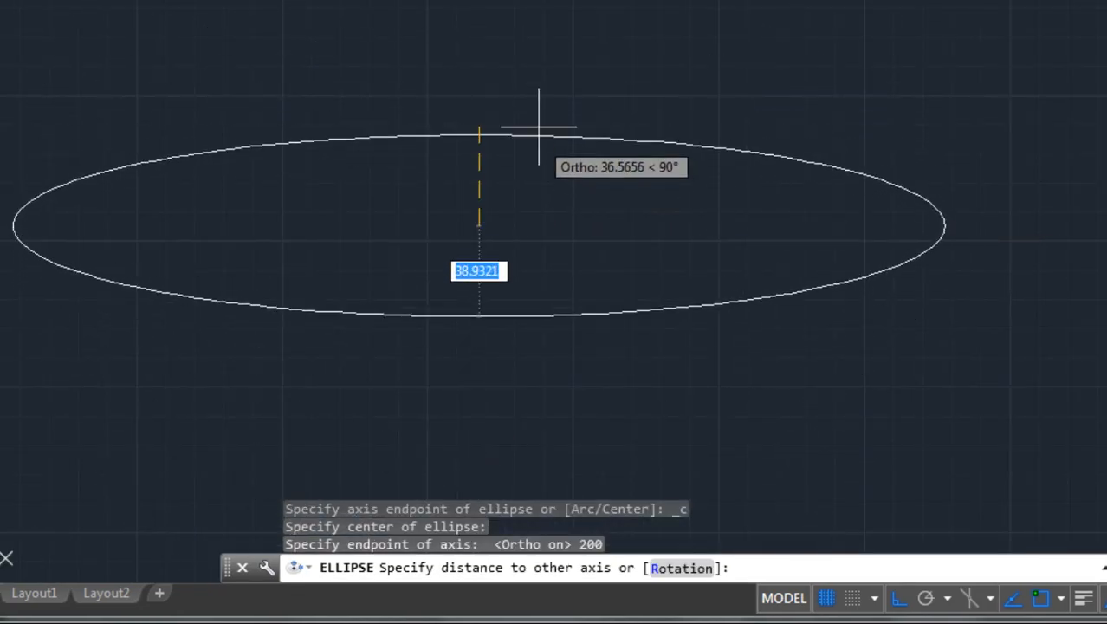
{"action": "type", "text": "50"}
{"action": "key", "text": "Return"}
Draw an ellipse by axis endpoints beside the previous one, with a 150 horizontal axis and a distance of 70 to the other axis.
{"action": "middle_click_drag", "start_coordinate": [623, 63], "coordinate": [467, 133]}
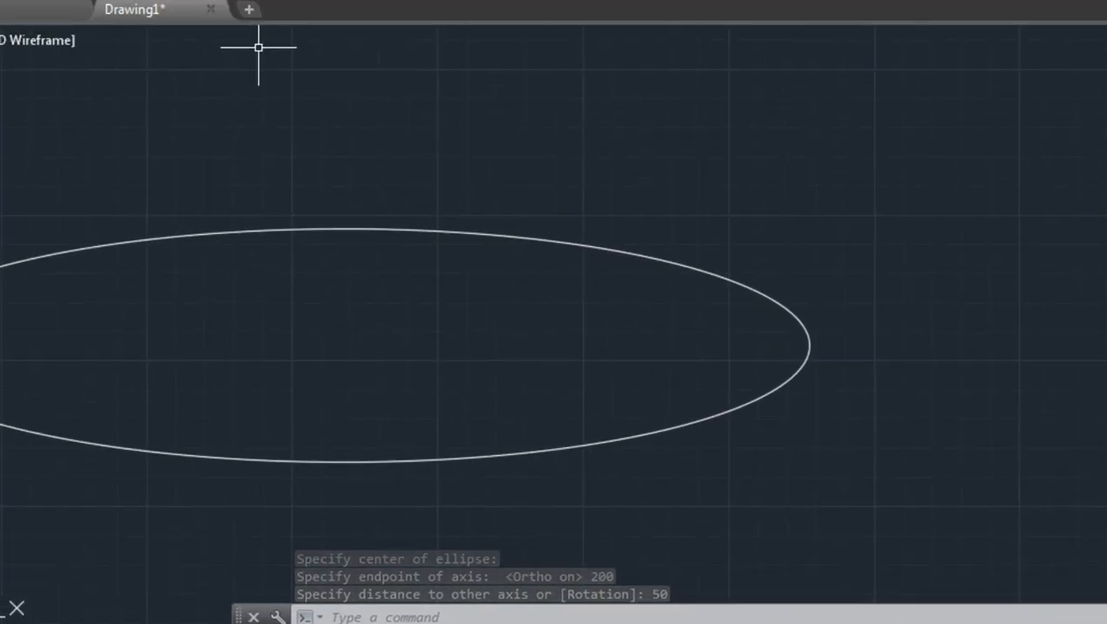
{"action": "left_click", "coordinate": [196, 62]}
{"action": "left_click", "coordinate": [223, 142]}
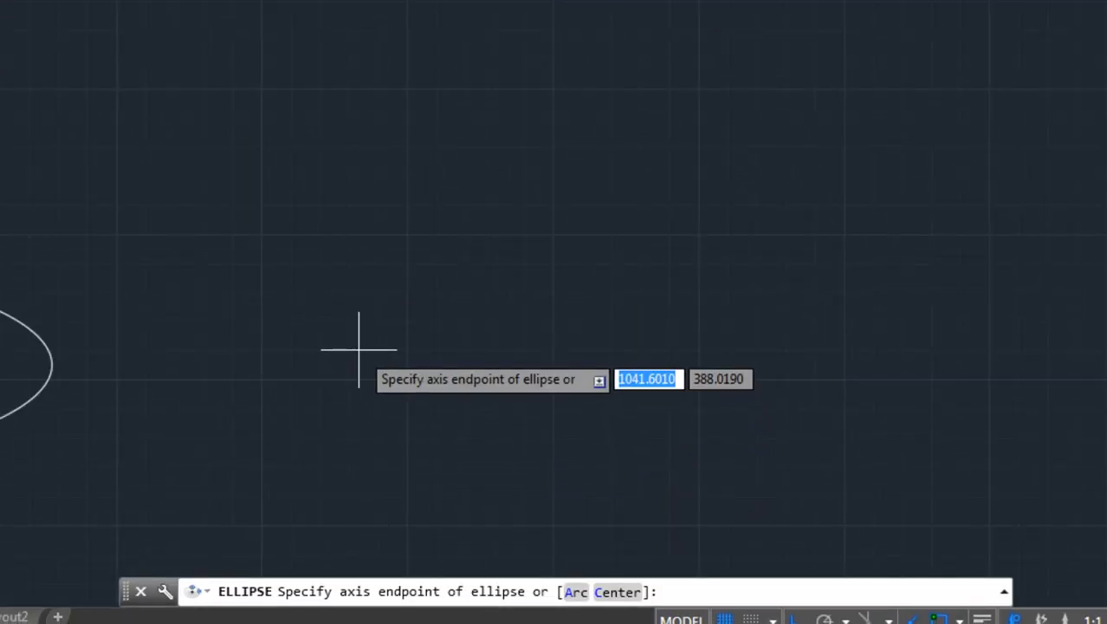
{"action": "left_click", "coordinate": [347, 289]}
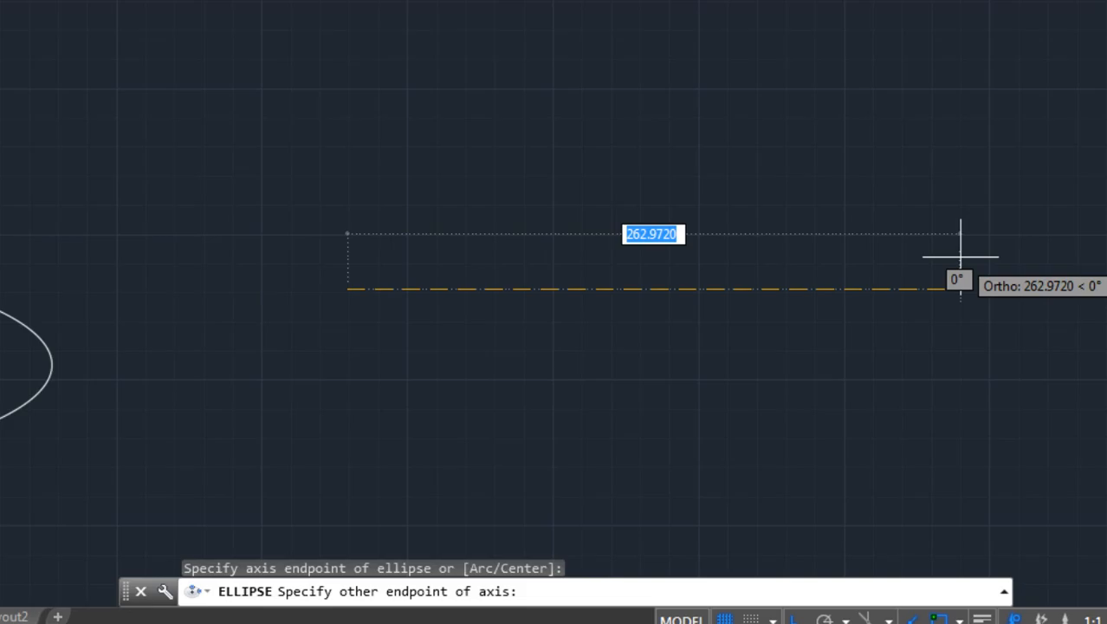
{"action": "type", "text": "15"}
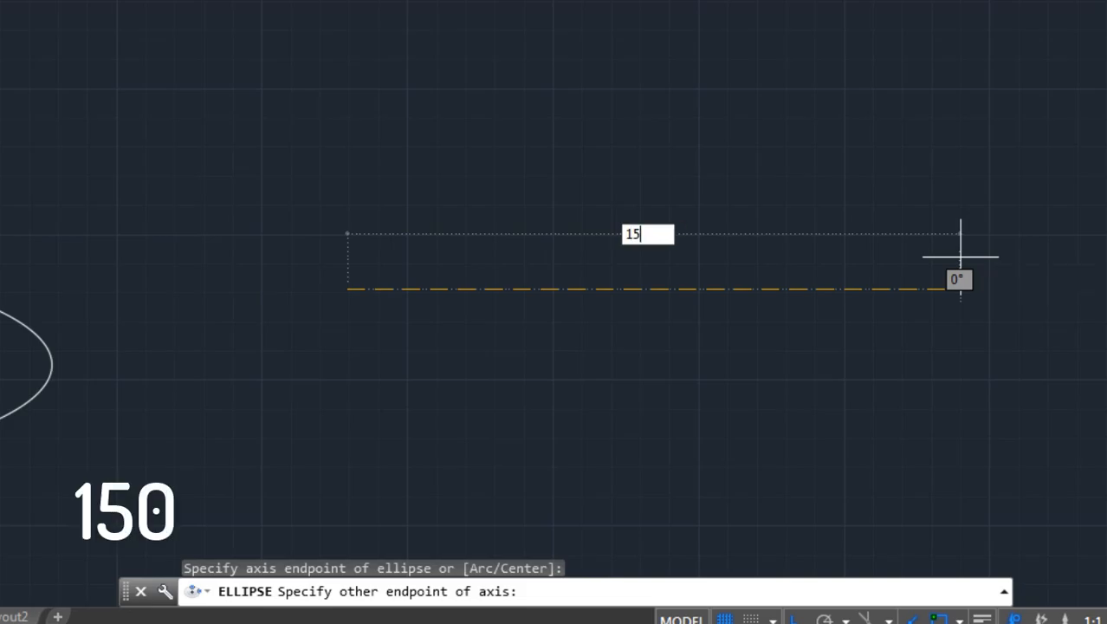
{"action": "type", "text": "0"}
{"action": "key", "text": "Return"}
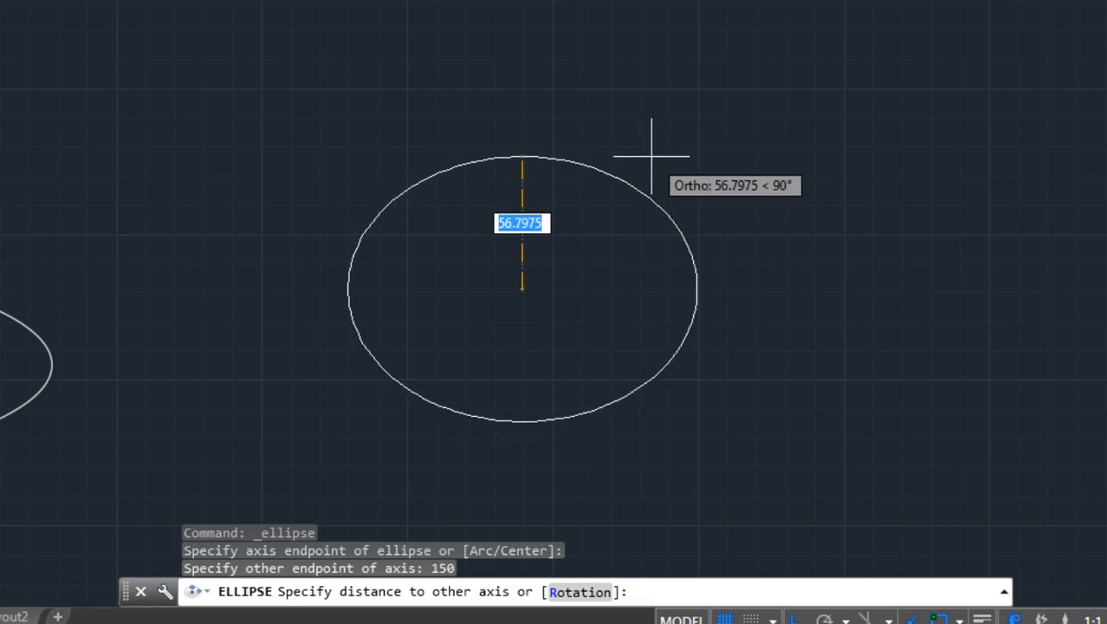
{"action": "type", "text": "70"}
{"action": "key", "text": "Return"}
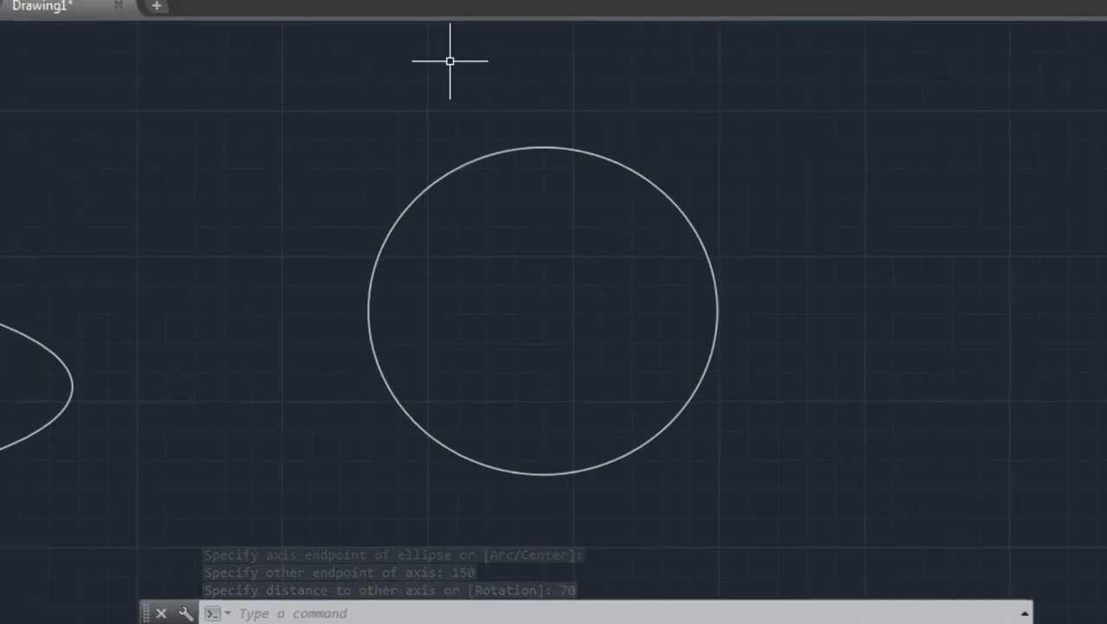
Draw a three-quarter elliptical arc by its center with both half-axes 50, leaving the lower-right quarter open.
{"action": "left_click", "coordinate": [243, 102]}
{"action": "left_click", "coordinate": [291, 231]}
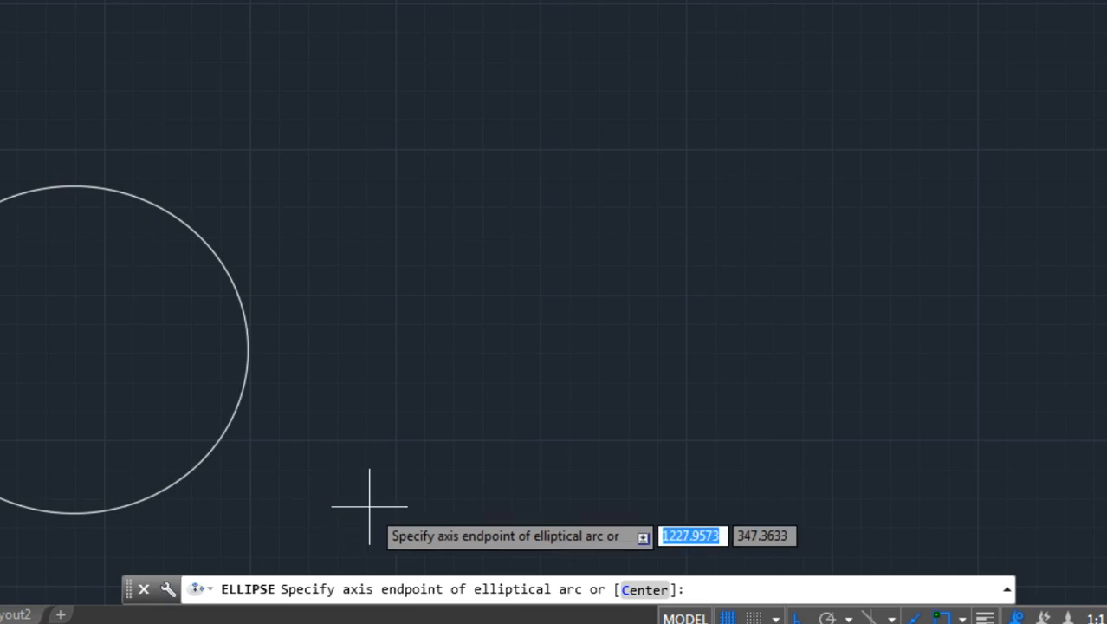
{"action": "left_click", "coordinate": [645, 590]}
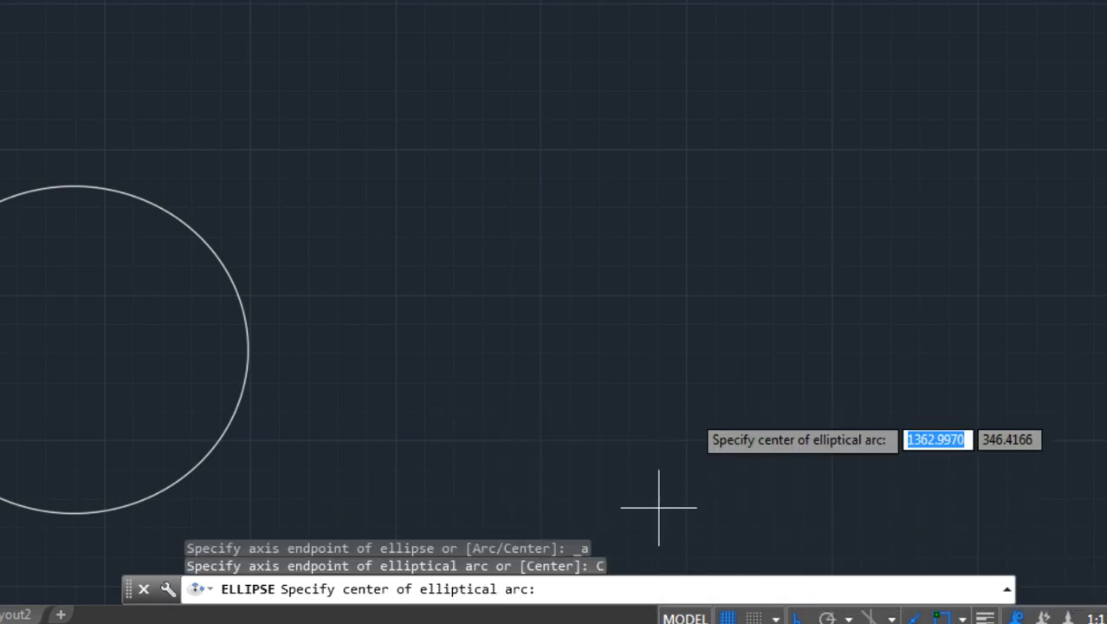
{"action": "left_click", "coordinate": [804, 251]}
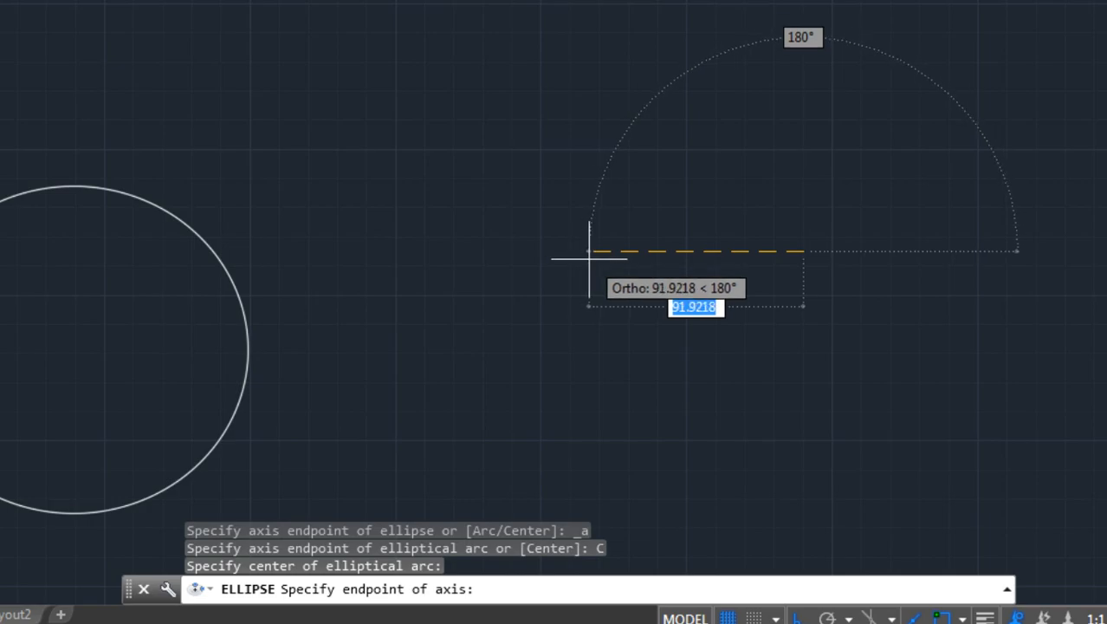
{"action": "type", "text": "50"}
{"action": "key", "text": "Return"}
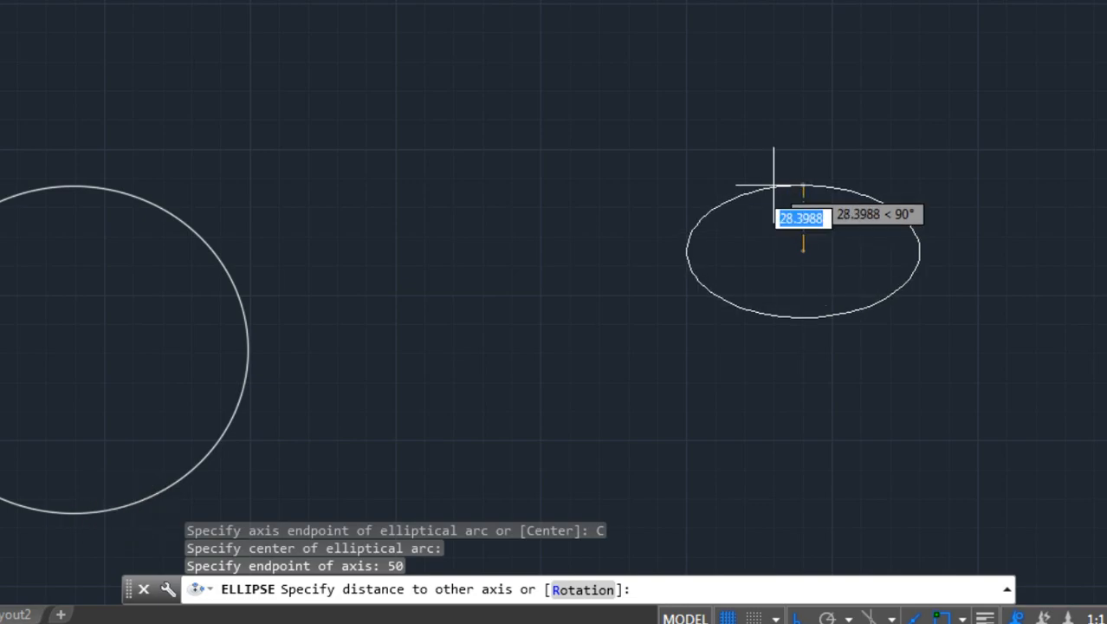
{"action": "type", "text": "50"}
{"action": "key", "text": "Return"}
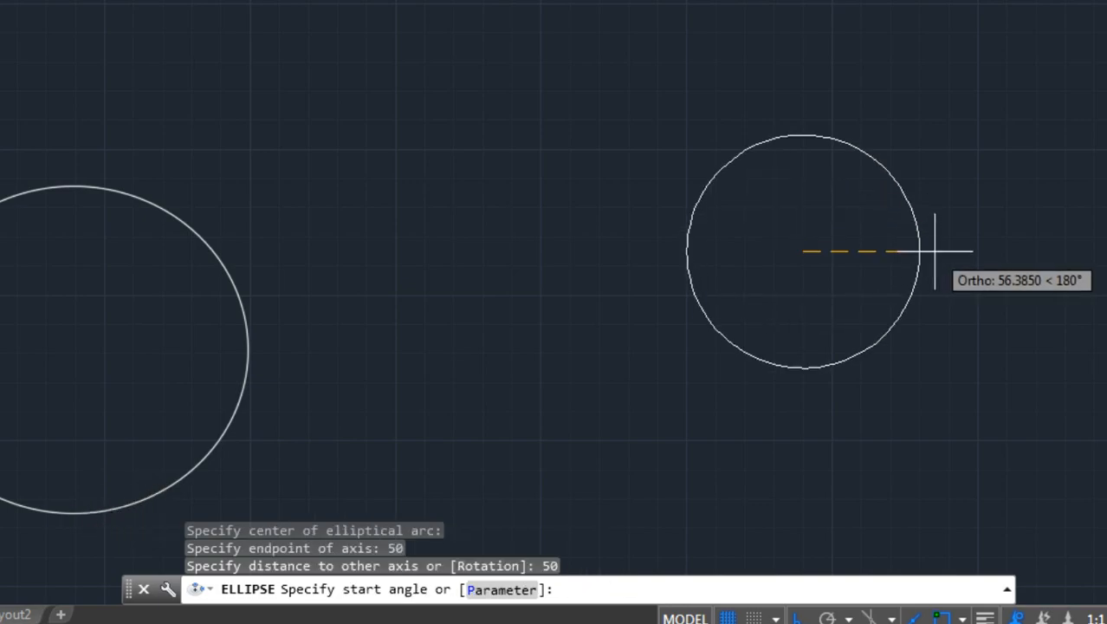
{"action": "left_click", "coordinate": [934, 252]}
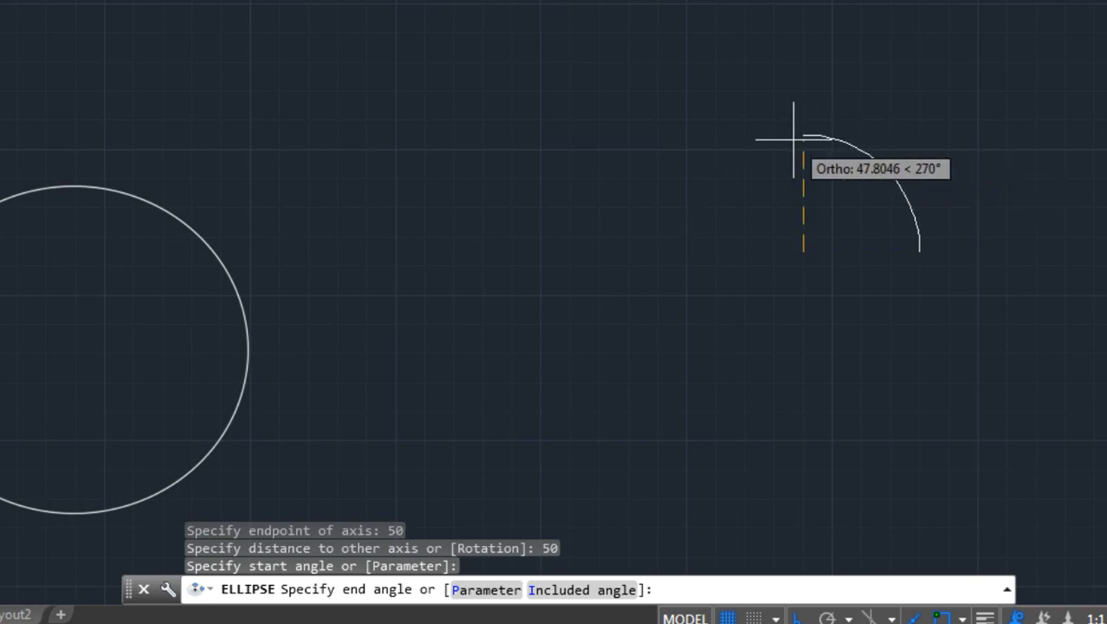
{"action": "left_click", "coordinate": [797, 348]}
{"action": "middle_click_drag", "start_coordinate": [1025, 349], "coordinate": [927, 398]}
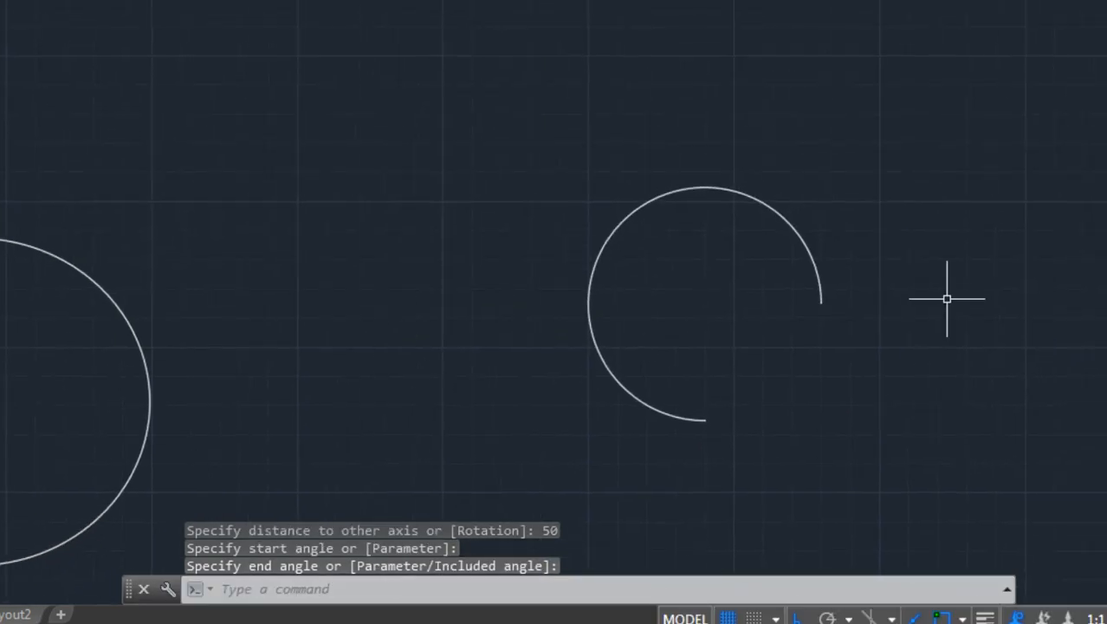